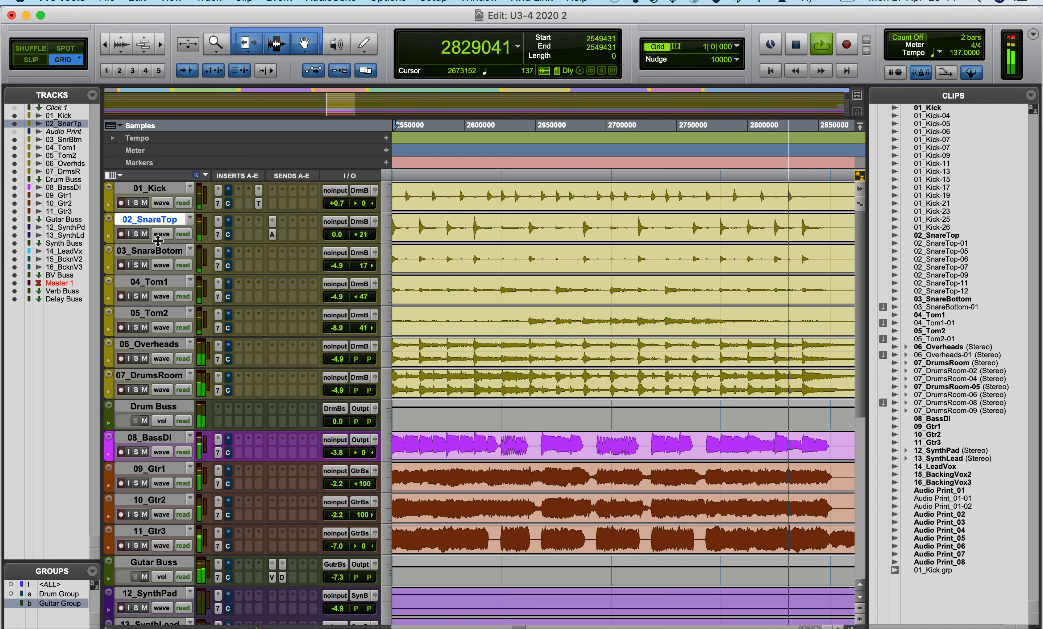
Step: Stop playback, solo the 02_SnareTop track and play it on its own
key("space")
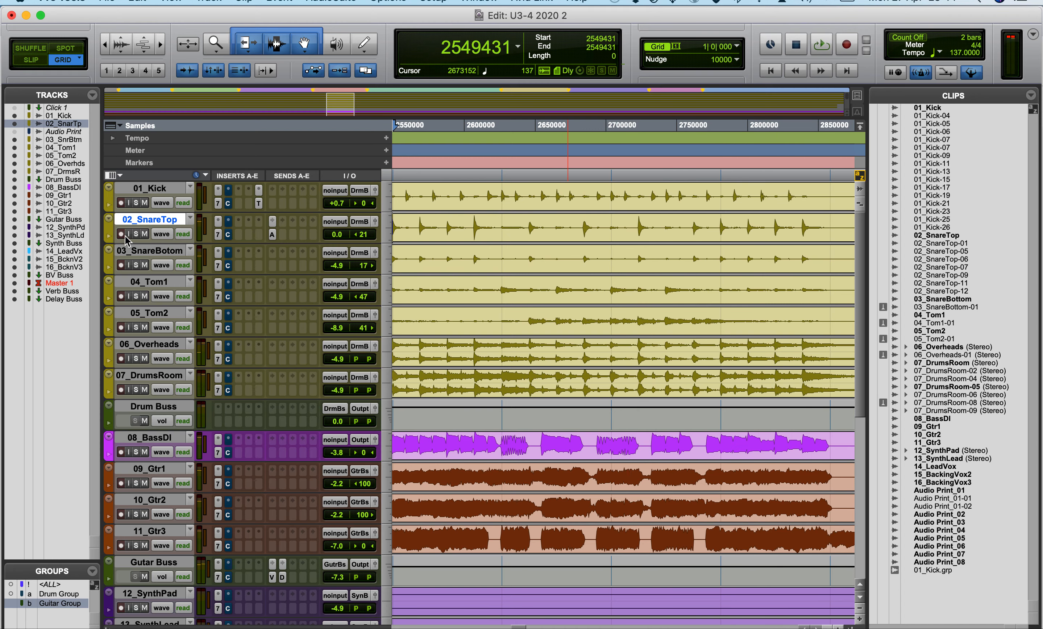
left_click(136, 235)
key("space")
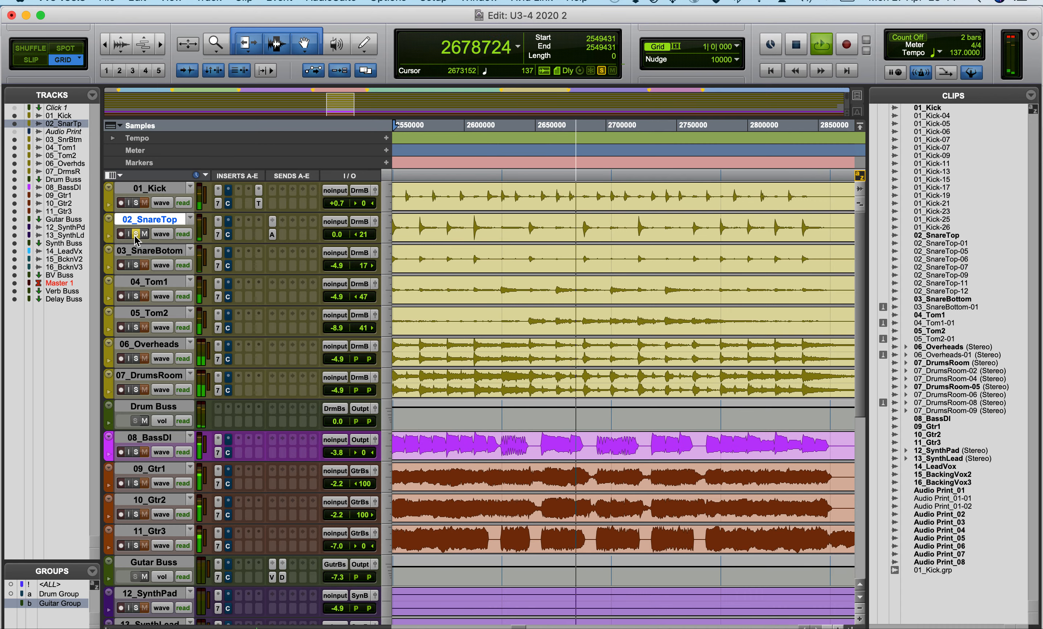
key("space")
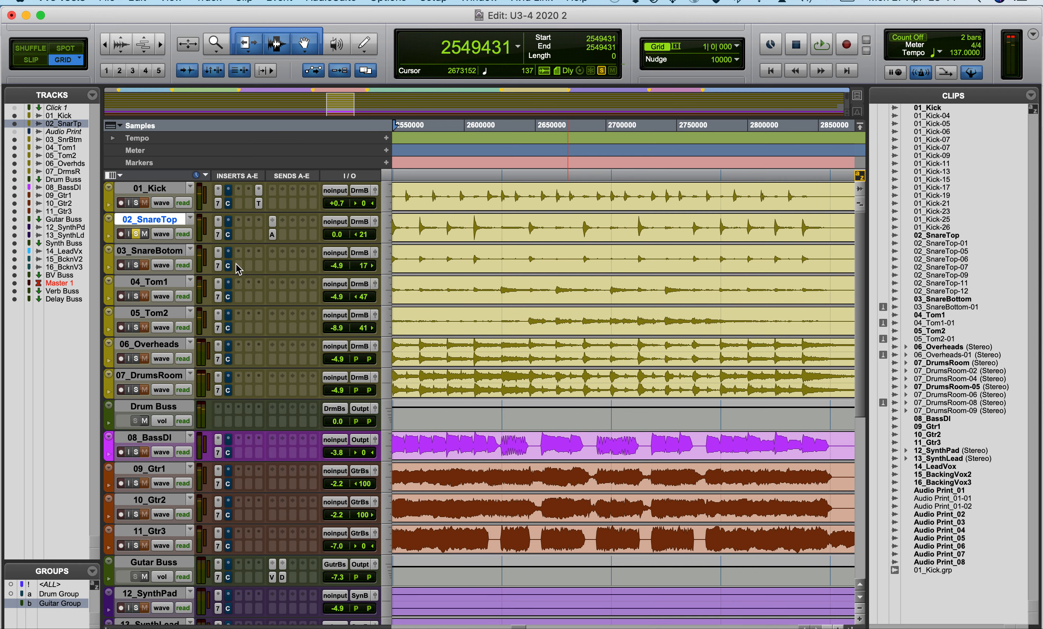
Step: Enlarge the 02_SnareTop track's height and open its compressor insert, moving the plug-in window clear of the last snare hits
left_click_drag(319, 243, 319, 337)
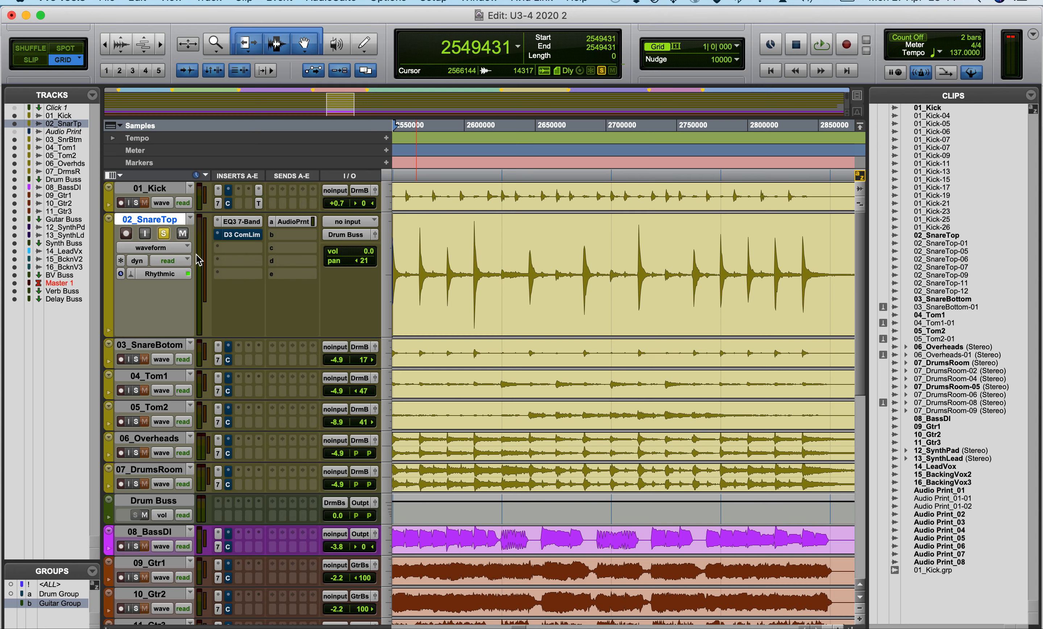
left_click(244, 235)
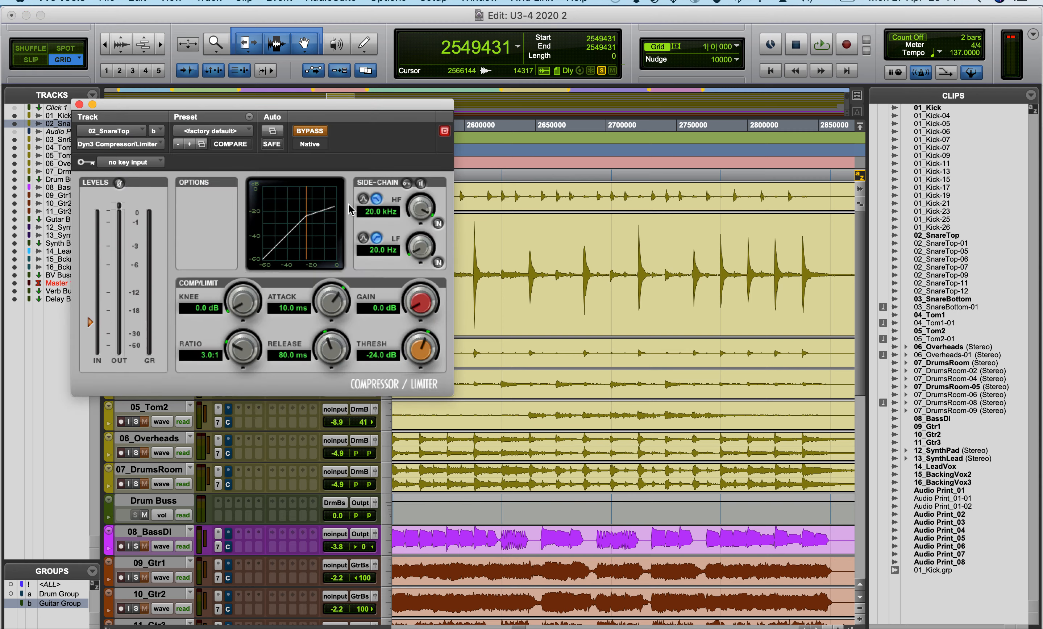
left_click_drag(319, 112, 528, 134)
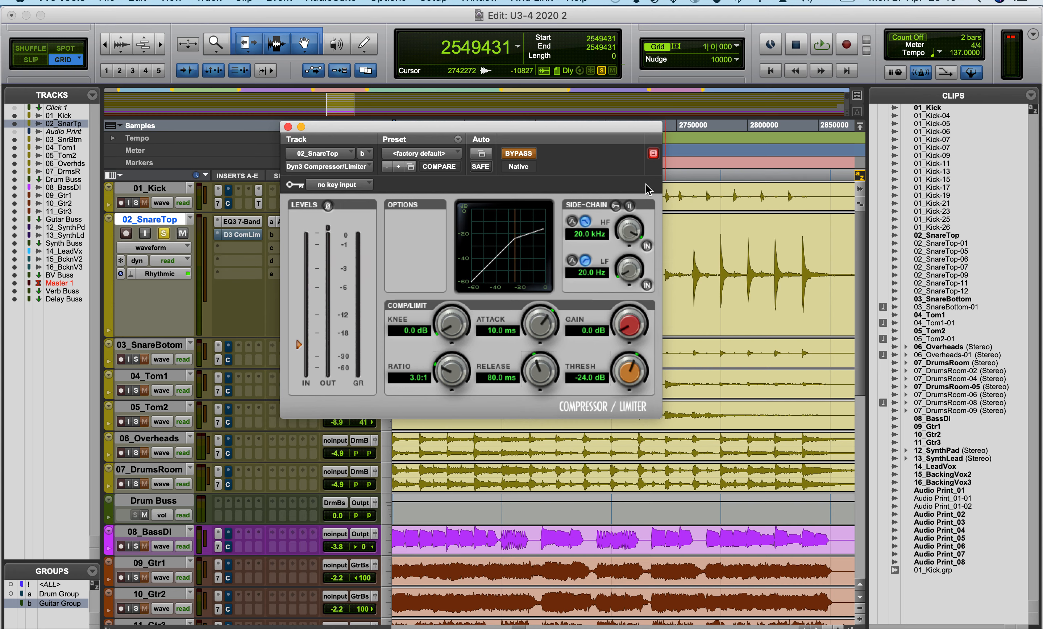
left_click_drag(620, 132, 512, 132)
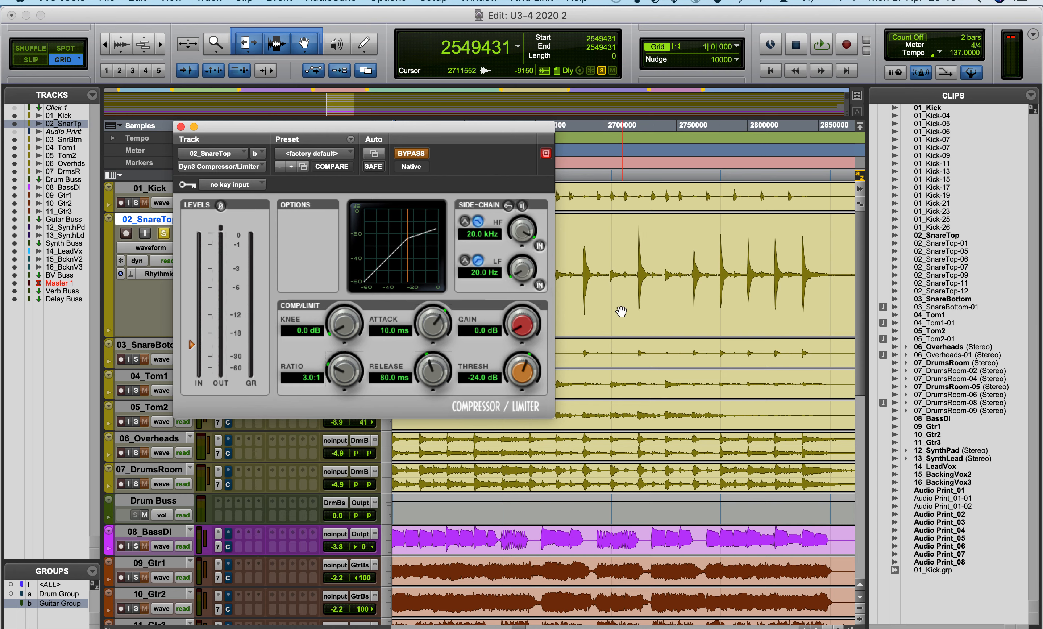
Step: Try compressor thresholds of -36.5 dB and -10.4 dB, and reset the threshold to its default
left_click_drag(517, 368, 515, 406)
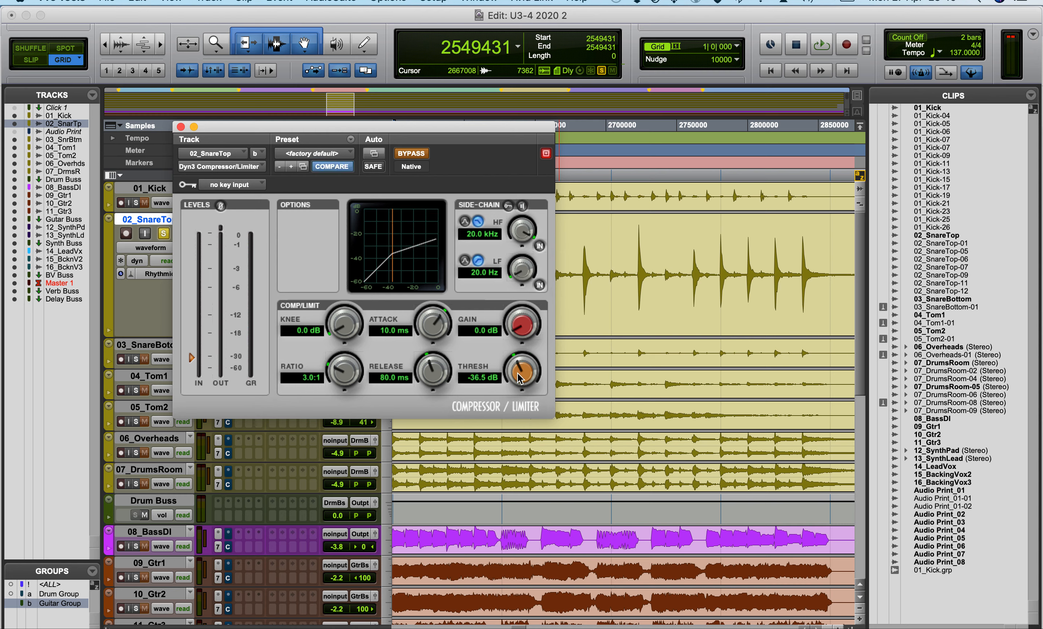
left_click_drag(518, 375, 526, 321)
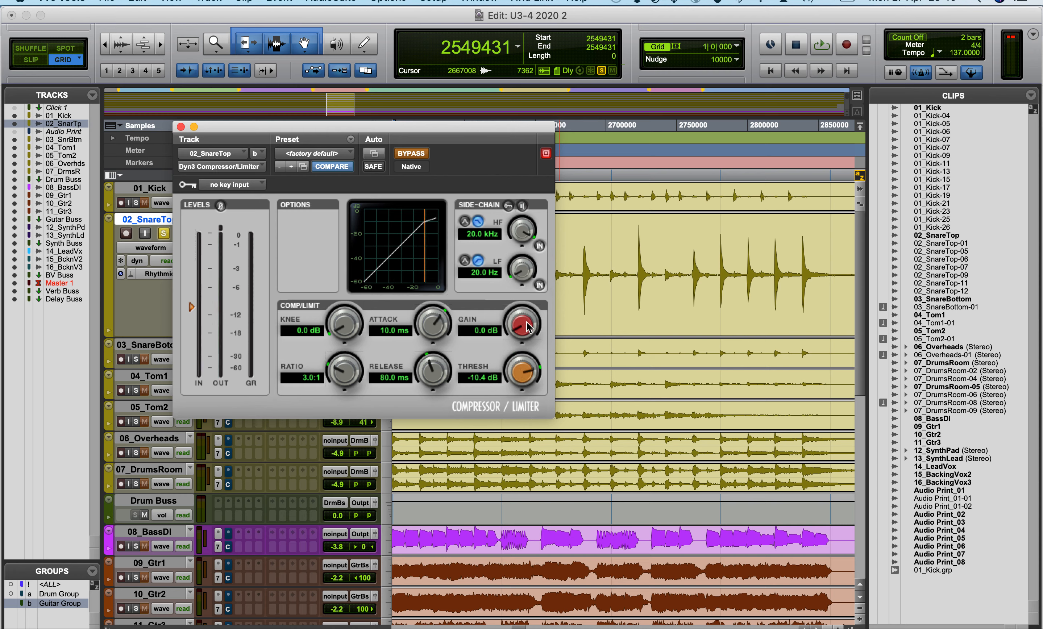
left_click(523, 373, "alt")
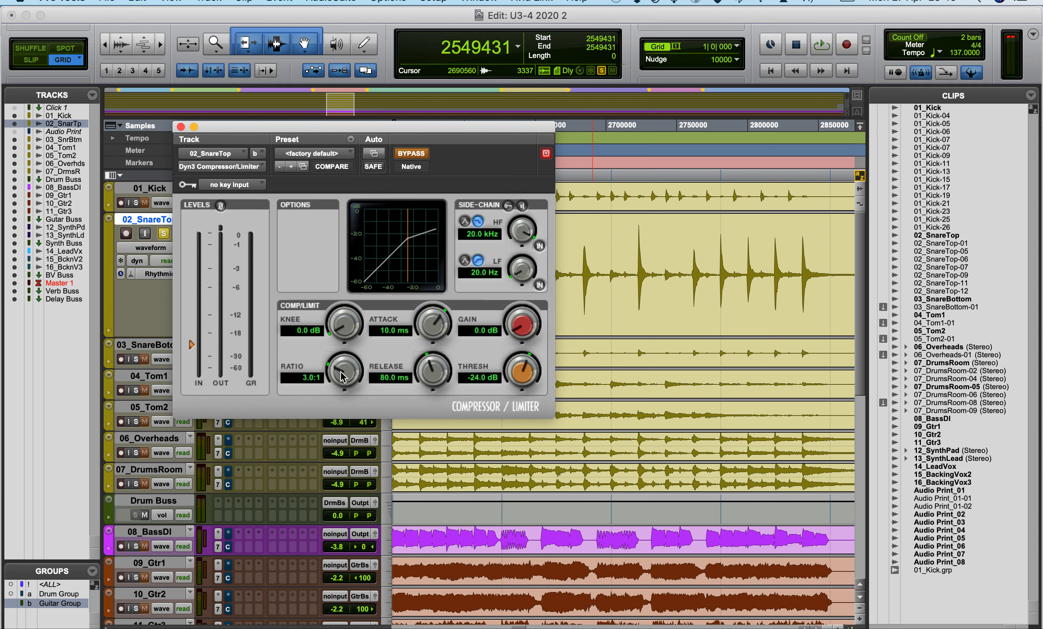
Step: Try compressor ratios up to 100.0:1, settle on 4.0:1, and set the make-up gain to 2.0 dB
left_click_drag(343, 375, 340, 361)
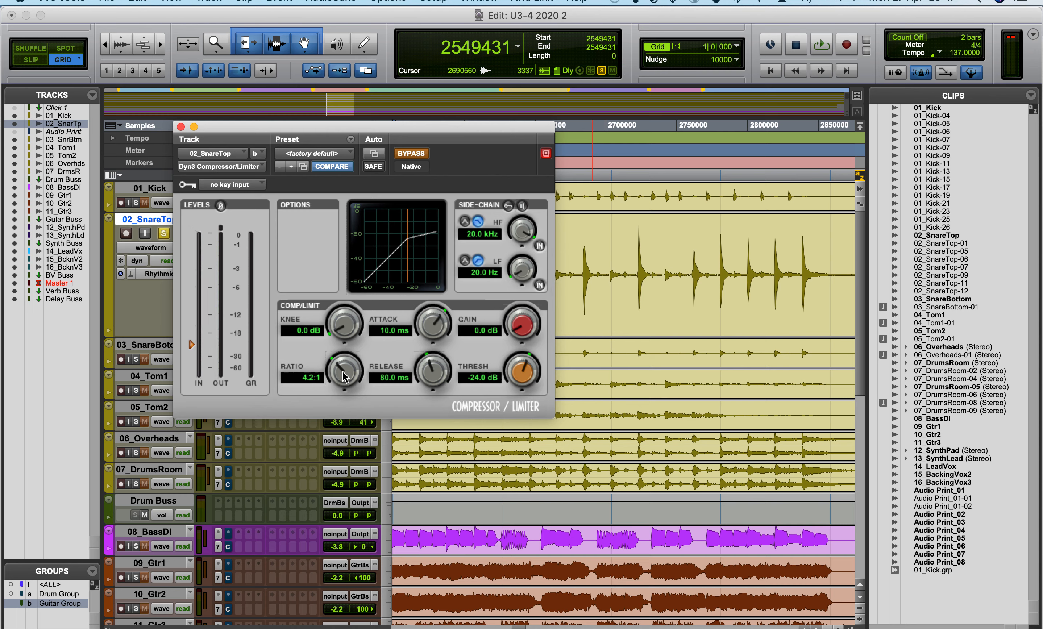
left_click_drag(346, 375, 350, 264)
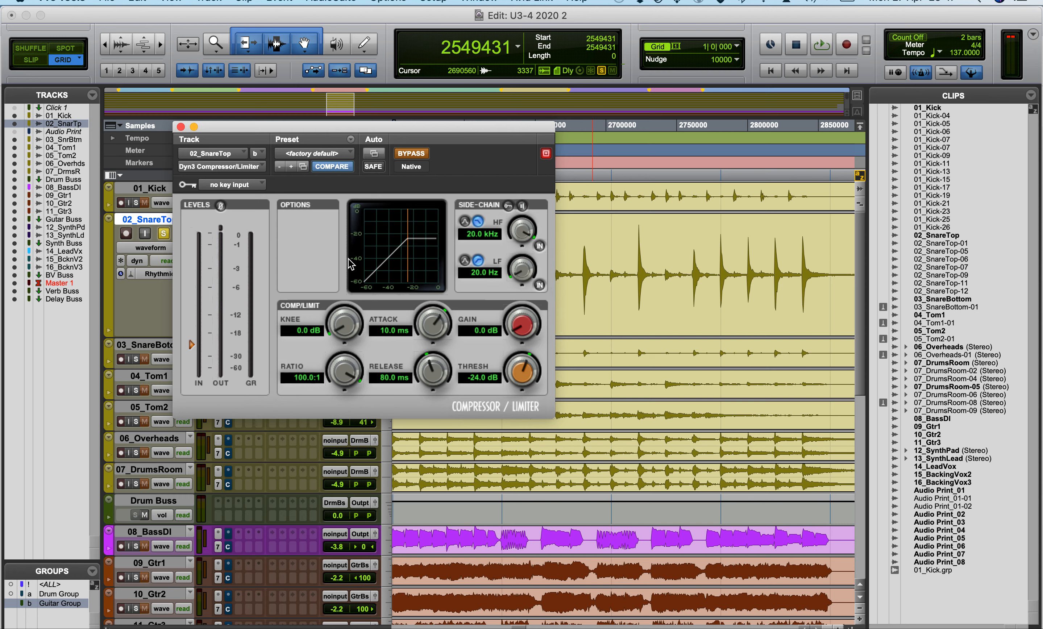
left_click_drag(350, 264, 337, 349)
left_click_drag(519, 334, 520, 322)
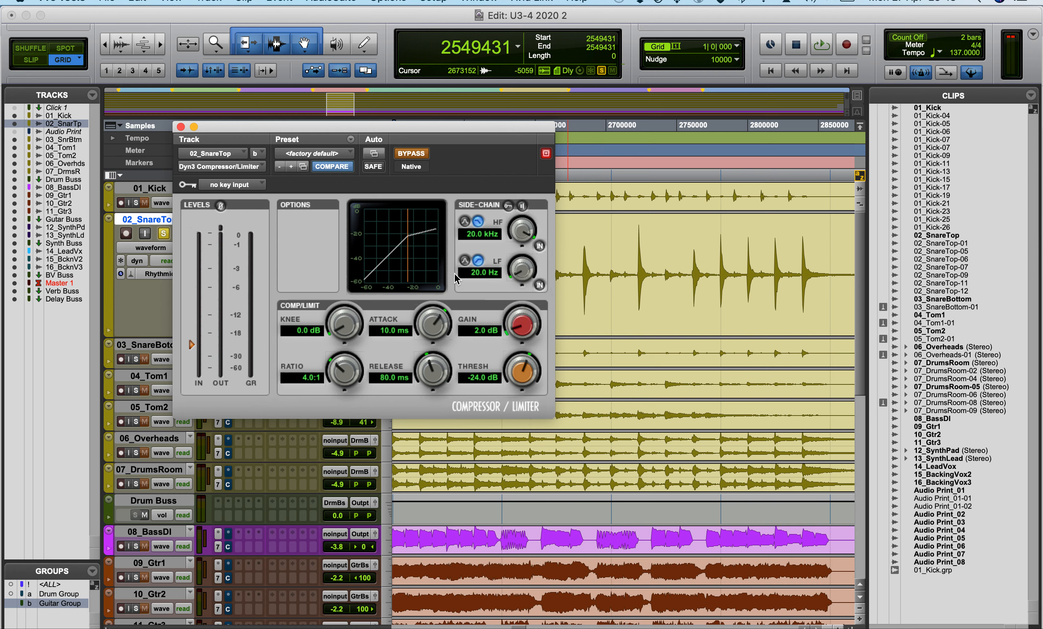
Step: Activate the snare compressor and compare the soloed snare bypassed and compressed during playback, leaving the compressor active
left_click(413, 157)
left_click_drag(496, 132, 419, 235)
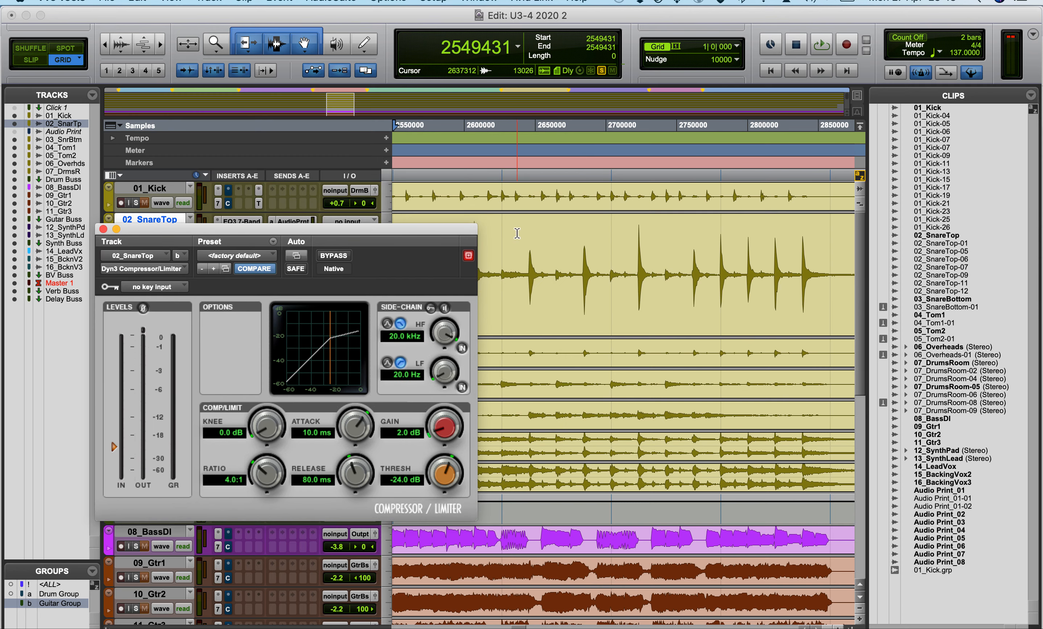
key("space")
left_click(335, 255)
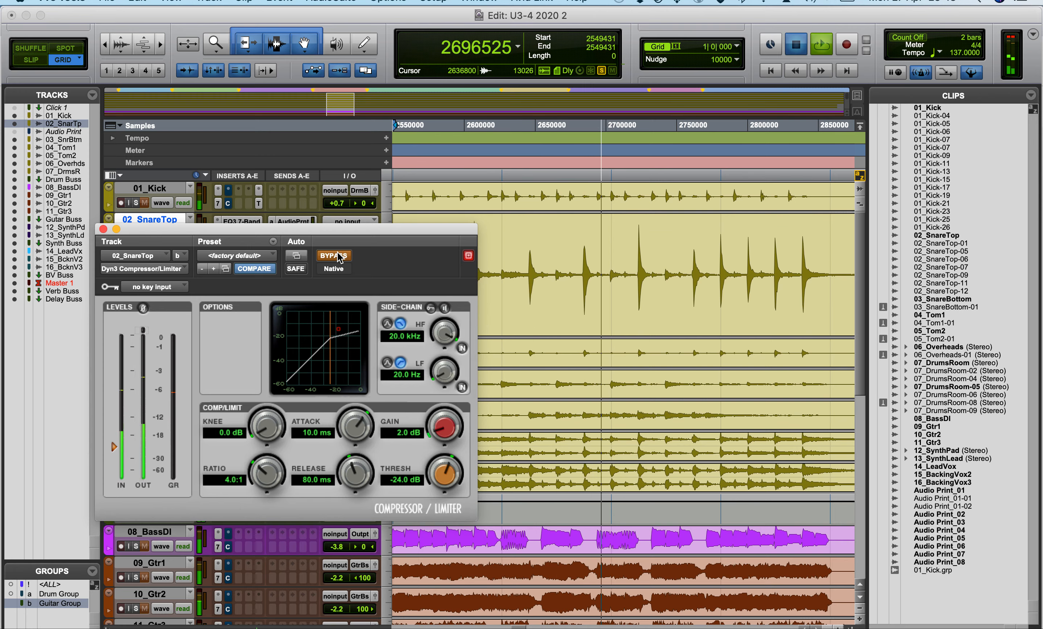
key("space")
key("space")
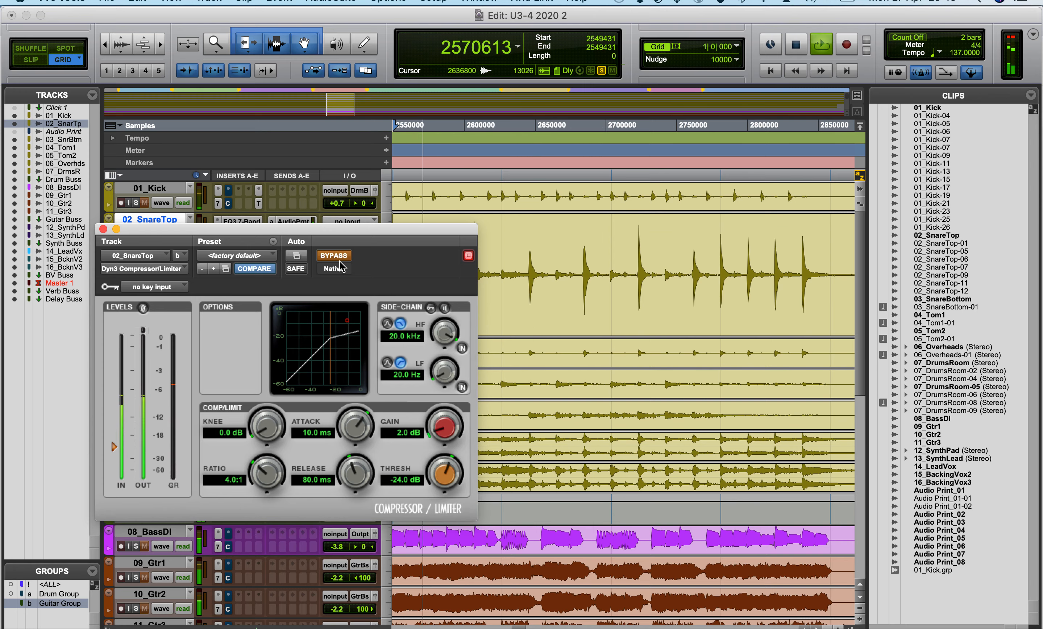
key("space")
left_click(338, 256)
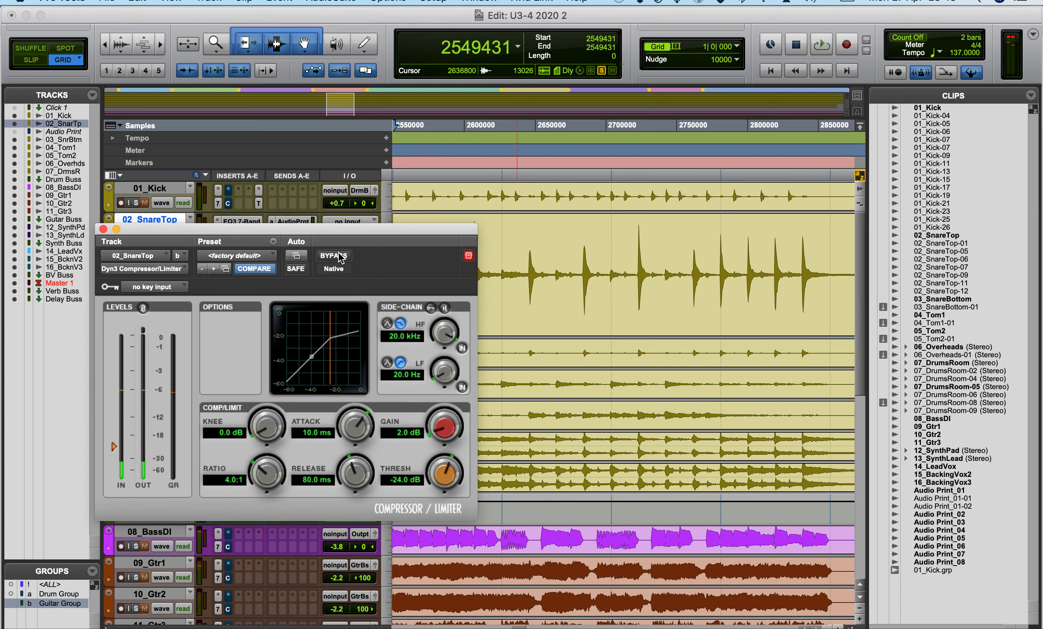
key("space")
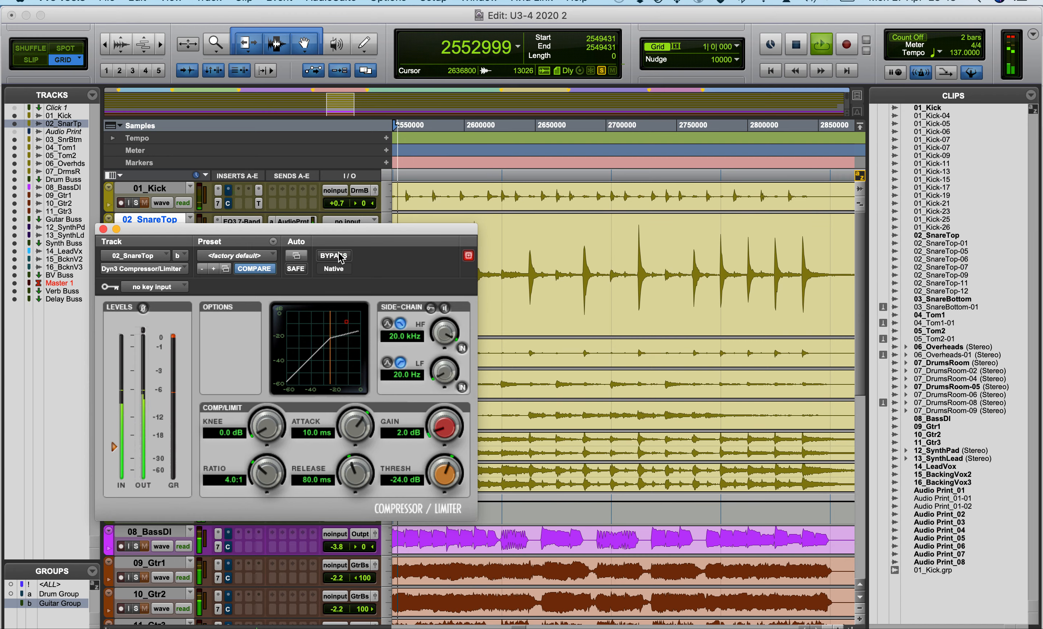
key("space")
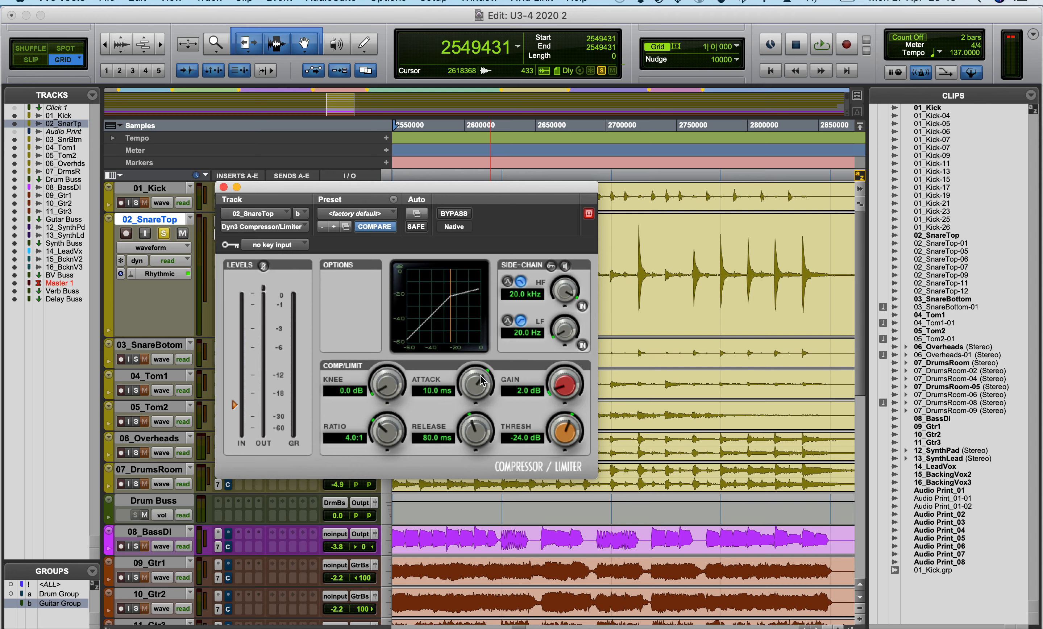
Step: Switch to the Comp image in Preview and lay the red arrow diagonally across the compression graph from corner to corner
left_click_drag(475, 188, 514, 145)
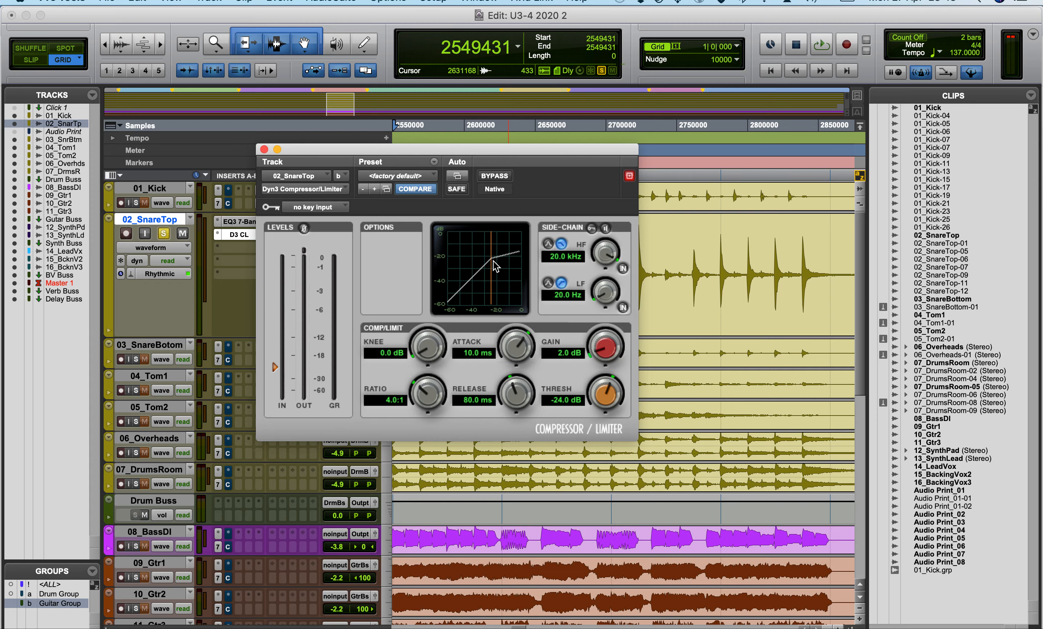
key("super+Tab")
key("super+Tab")
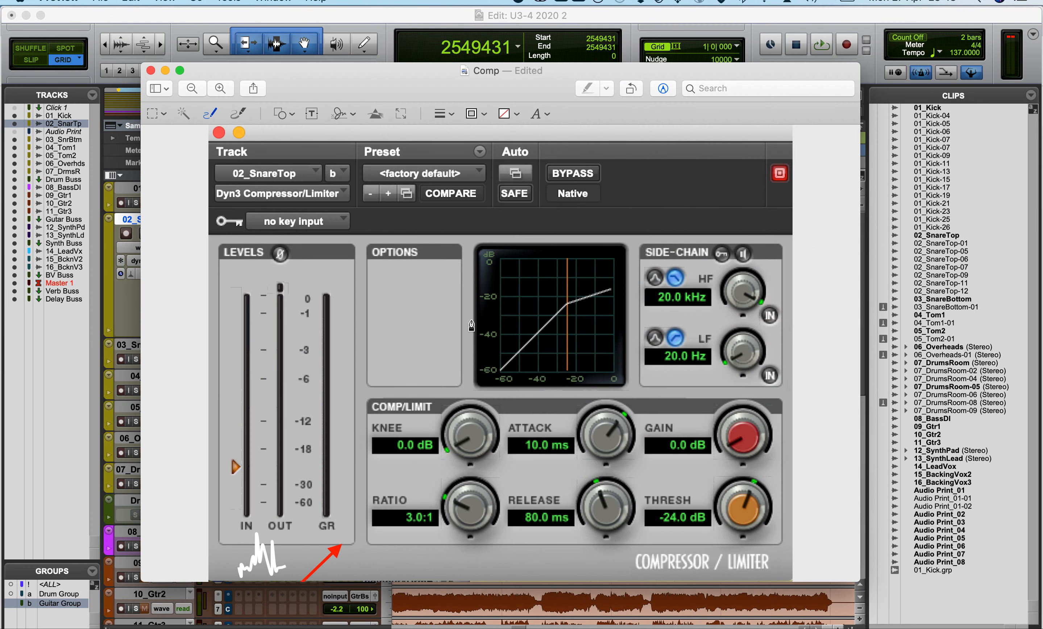
left_click_drag(335, 554, 452, 447)
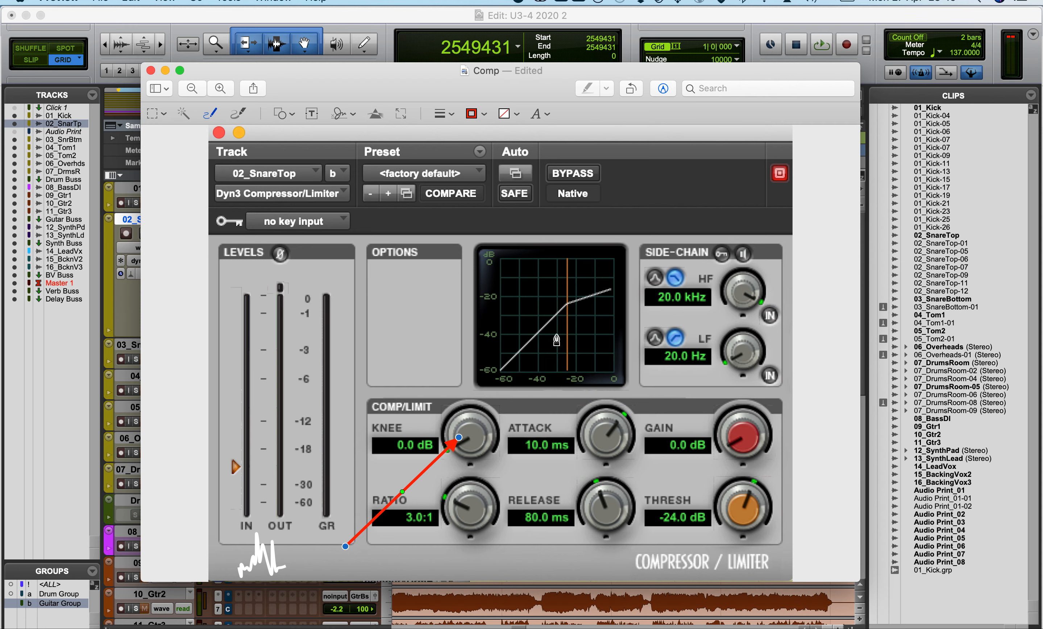
left_click_drag(449, 448, 601, 272)
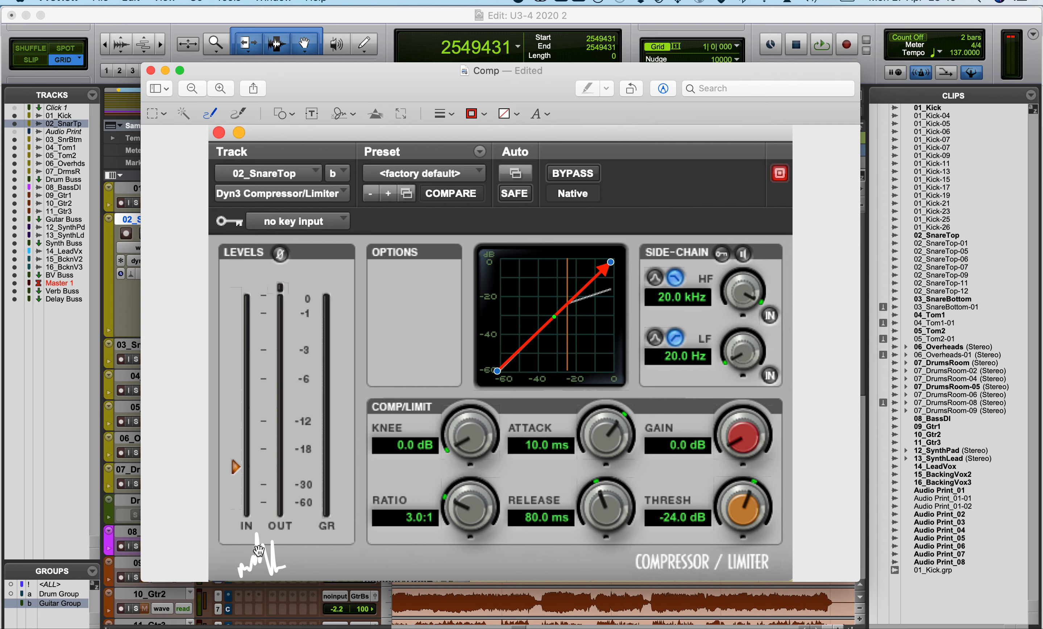
Step: Move the white waveform sketch onto the graph area beyond the threshold line and switch back to Pro Tools
mouse_move(259, 552)
left_mouse_down()
mouse_move(420, 347)
mouse_move(518, 287)
mouse_move(589, 278)
left_mouse_up()
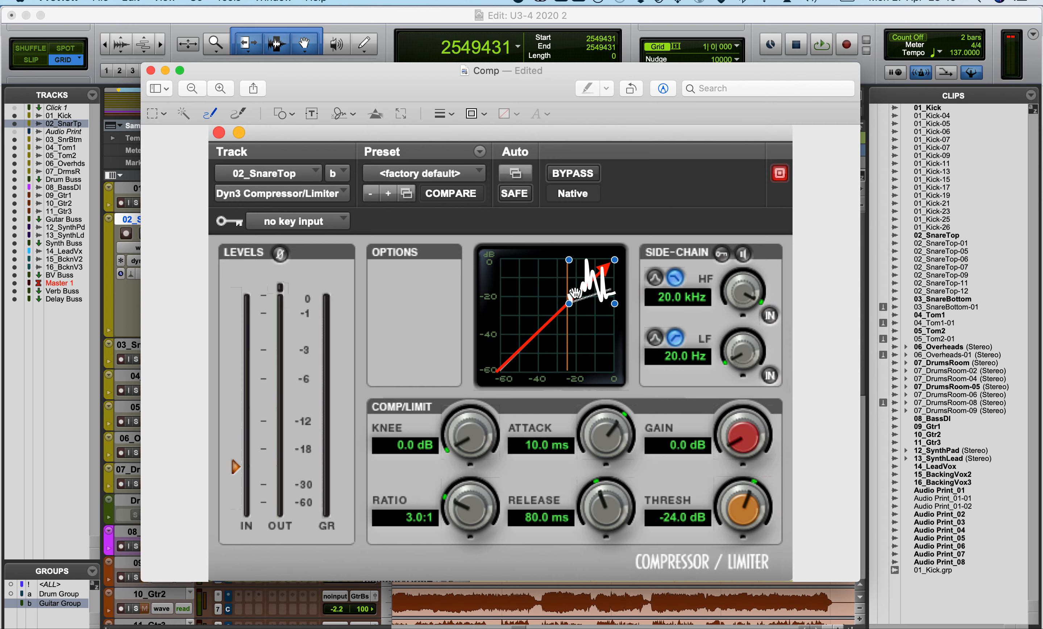
left_click(562, 227)
left_click_drag(575, 295, 592, 296)
key("super+Tab")
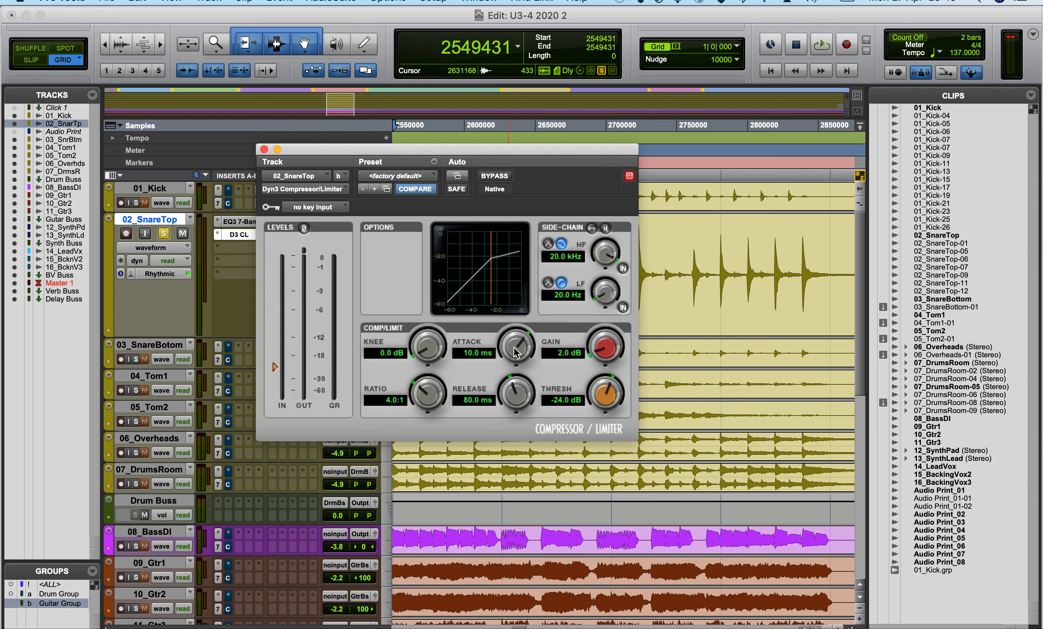
Step: Try a 1.0 ms compressor attack, dismiss the low battery notification, and set the attack to 3.1 ms
left_click_drag(517, 348, 514, 414)
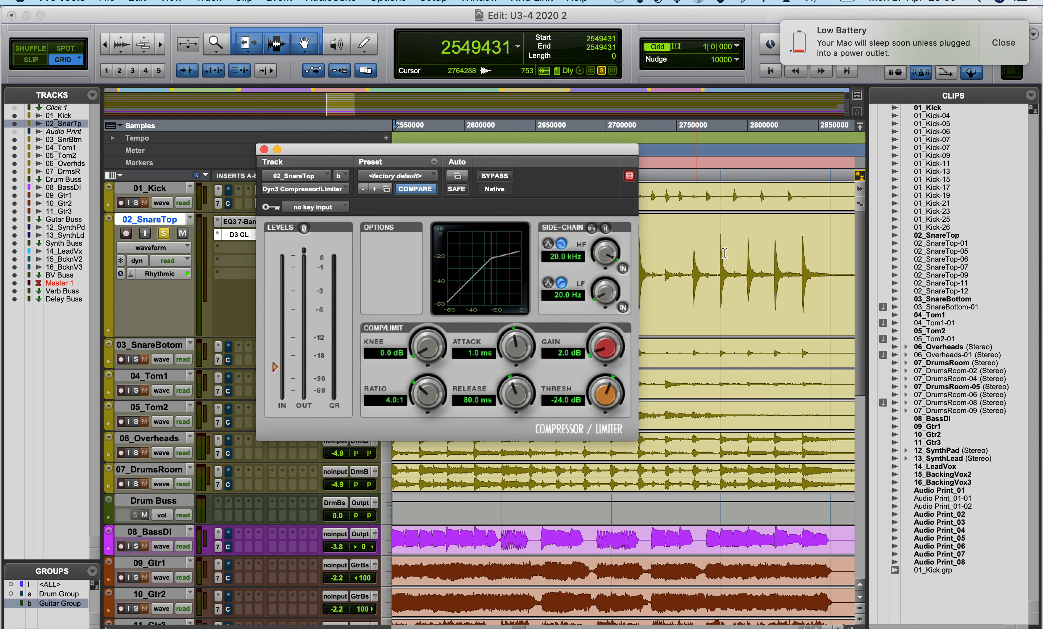
left_click(1003, 47)
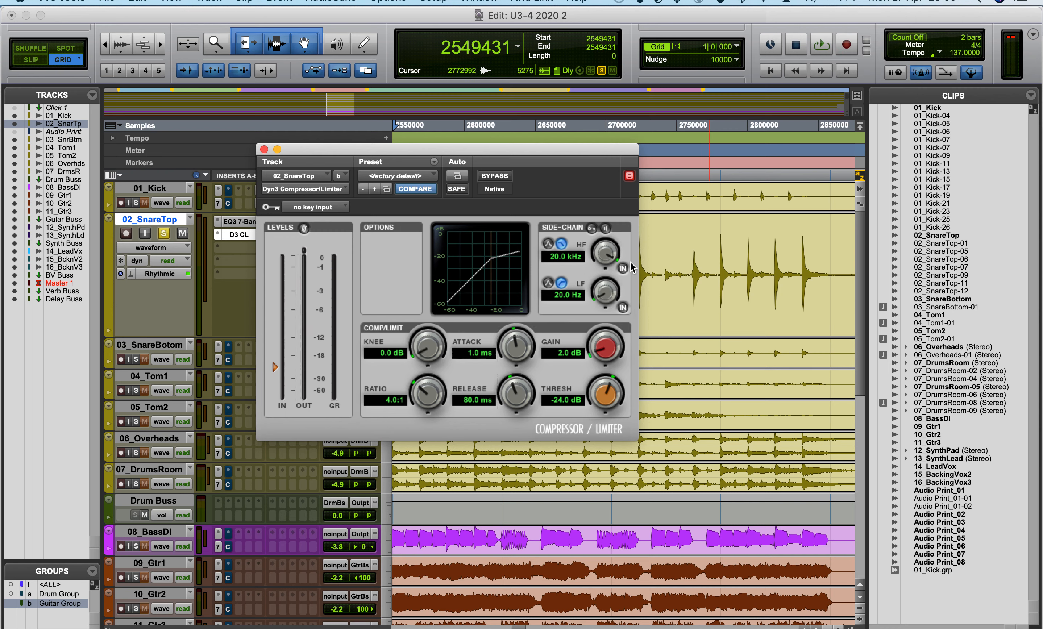
mouse_move(509, 342)
left_mouse_down()
mouse_move(509, 351)
mouse_move(515, 331)
left_mouse_up()
Step: Uncover the snare waveform and play it from sample 2626686, comparing the sound with the compressor active and bypassed
left_click_drag(509, 152, 342, 186)
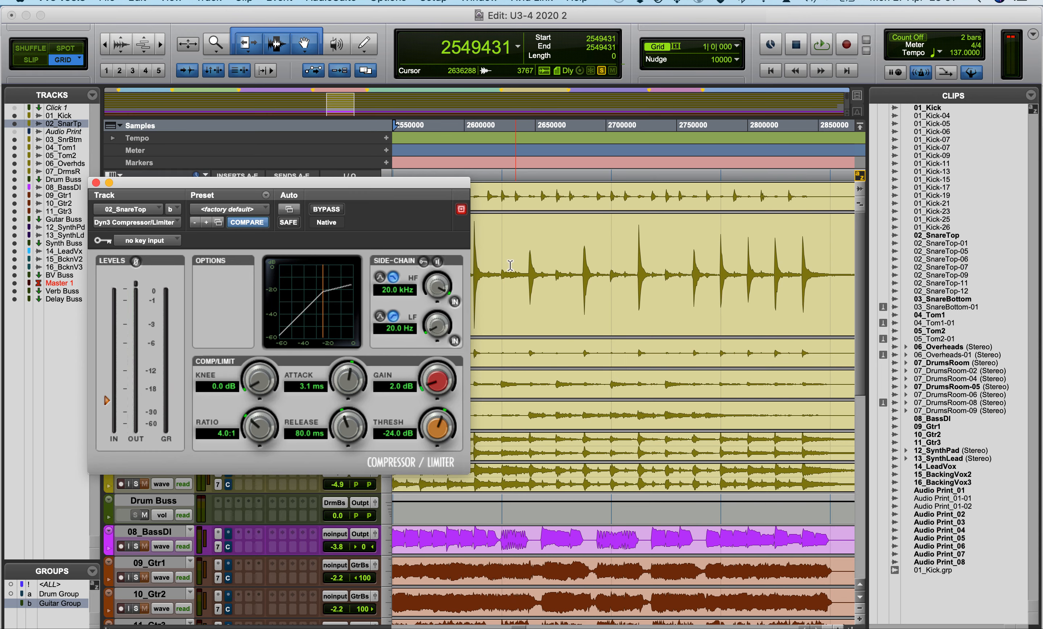
left_click_drag(387, 189, 255, 190)
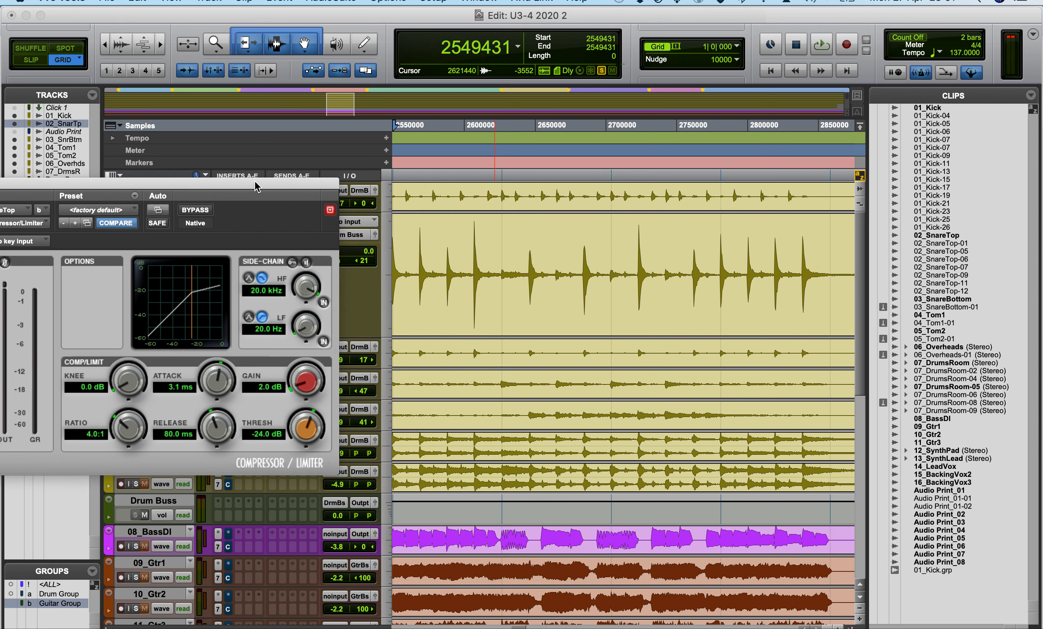
left_click(460, 228)
key("space")
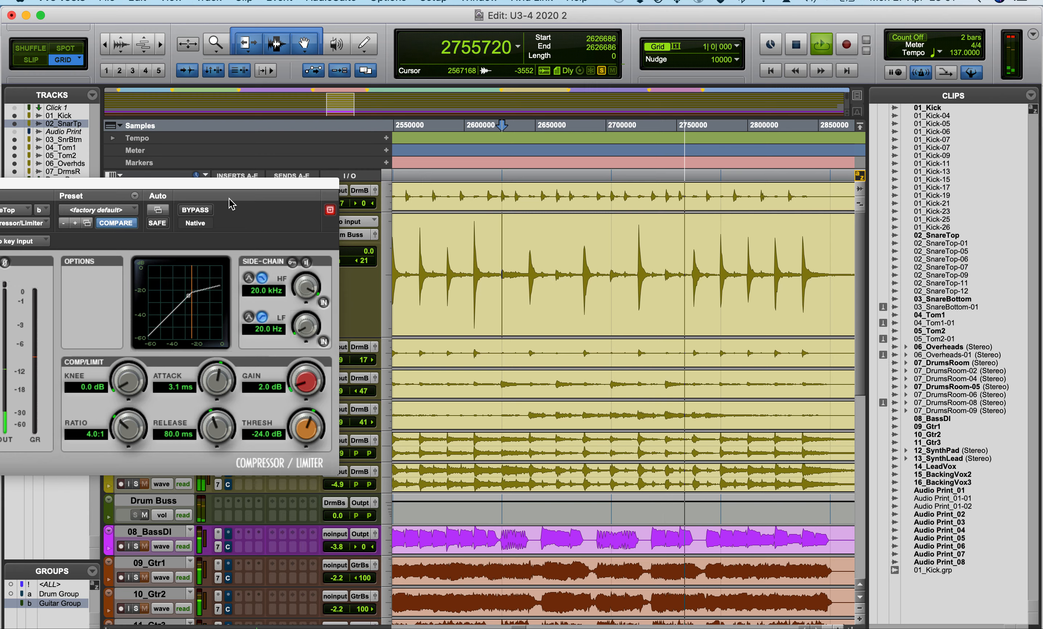
key("space")
left_click(199, 211)
key("space")
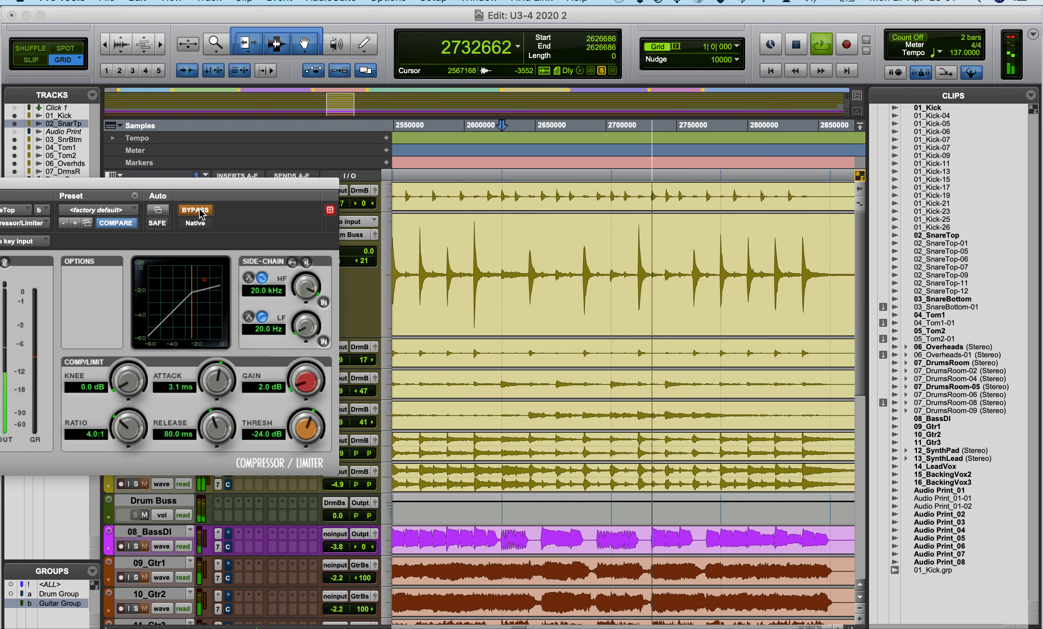
key("space")
left_click(199, 212)
key("space")
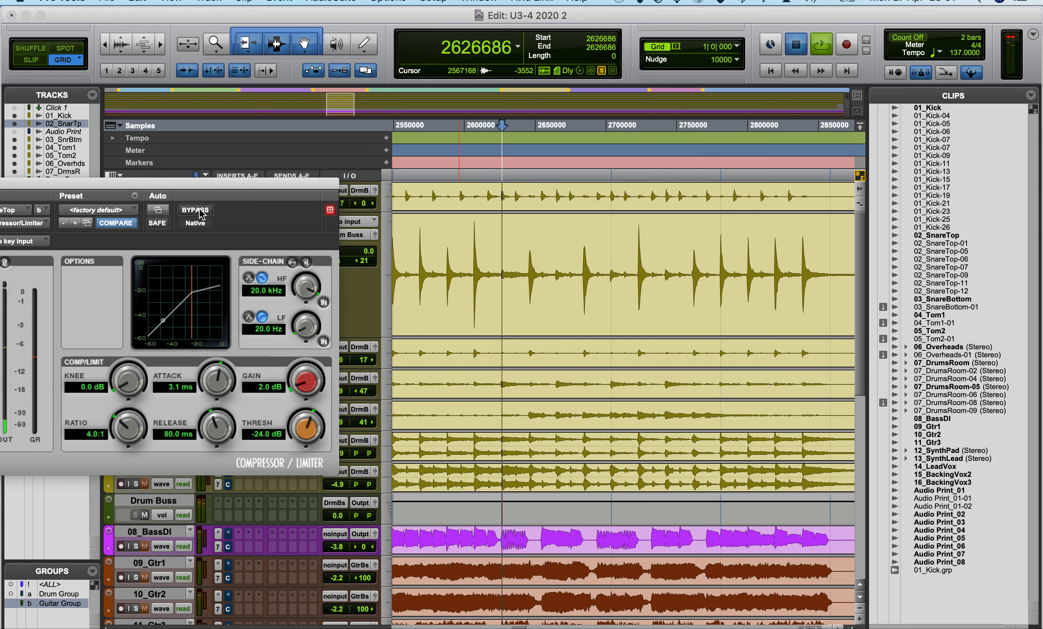
key("space")
left_click(199, 212)
left_click(199, 211)
key("space")
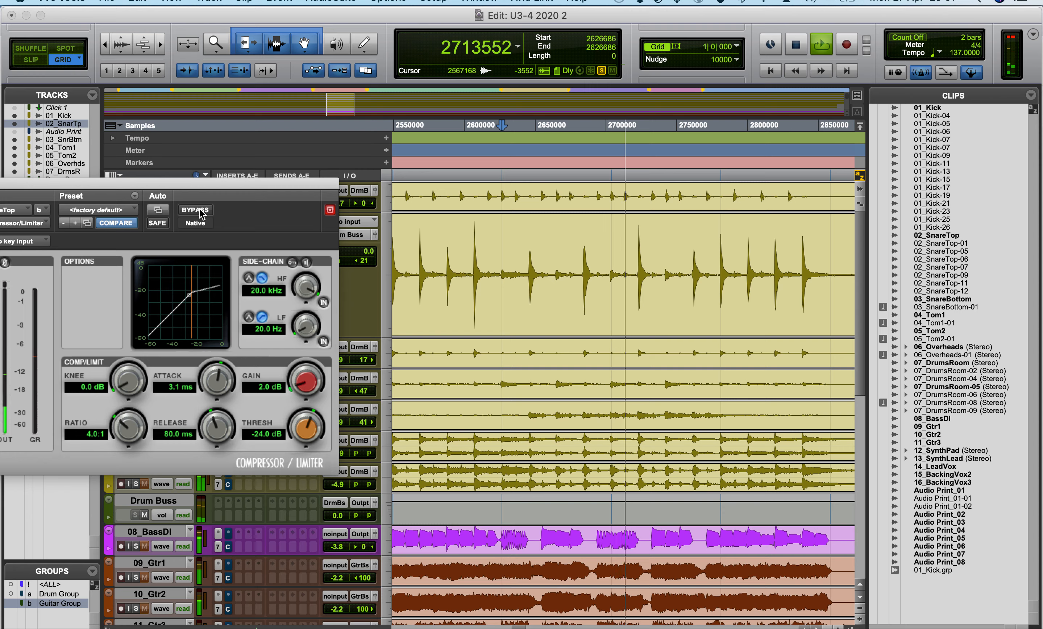
key("space")
Step: Bring the whole compressor window back into view and set its release to 129.9 ms
left_click_drag(243, 183, 377, 178)
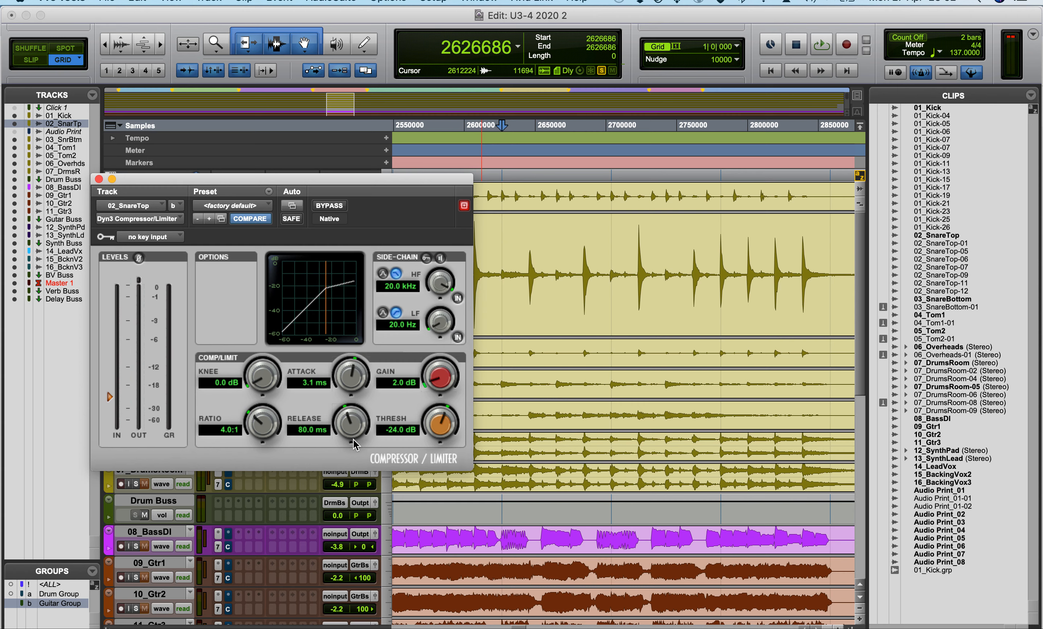
left_click_drag(445, 183, 417, 180)
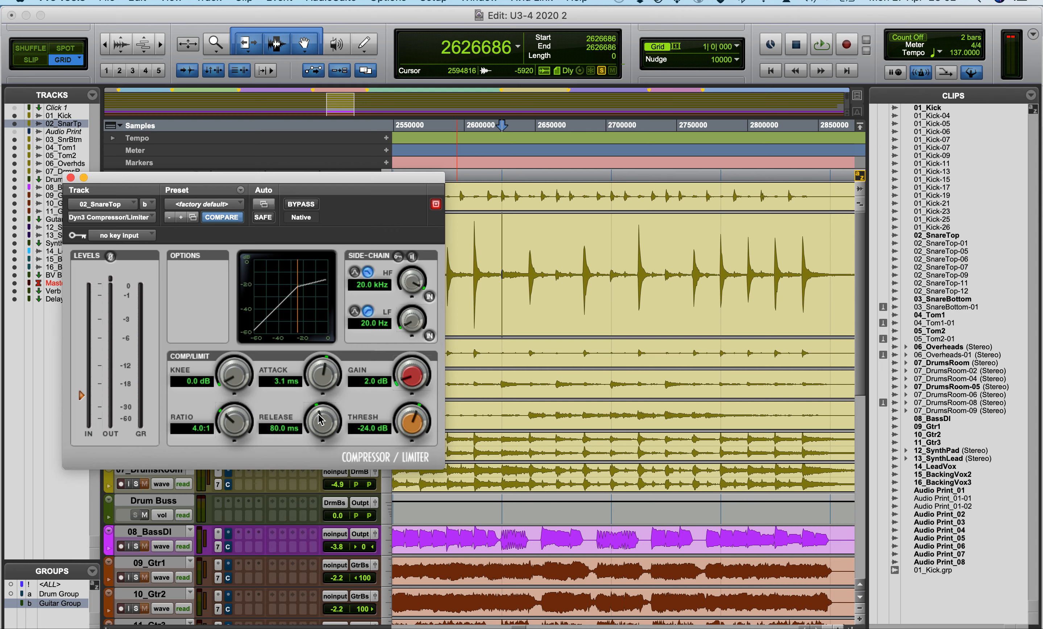
left_click_drag(319, 416, 319, 427)
mouse_move(319, 423)
left_mouse_down()
mouse_move(319, 436)
mouse_move(319, 404)
mouse_move(324, 428)
left_mouse_up()
left_click_drag(327, 428, 325, 418)
Step: Try a softer compressor knee of 10.6 dB and reset the knee to its default
left_click_drag(233, 383, 232, 341)
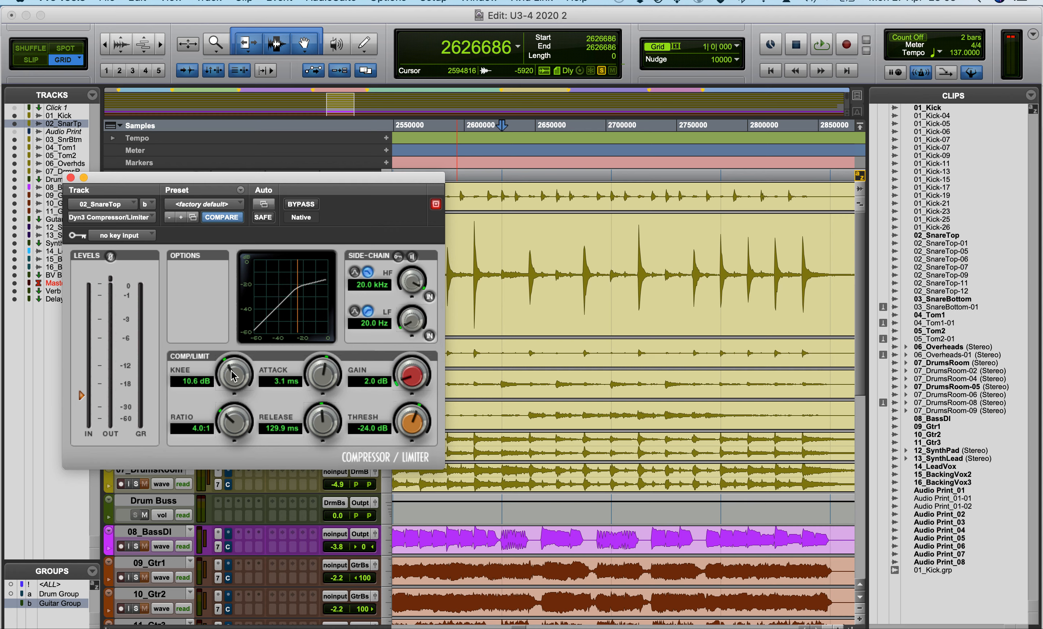
left_click_drag(233, 372, 231, 381)
left_click(233, 373, "alt")
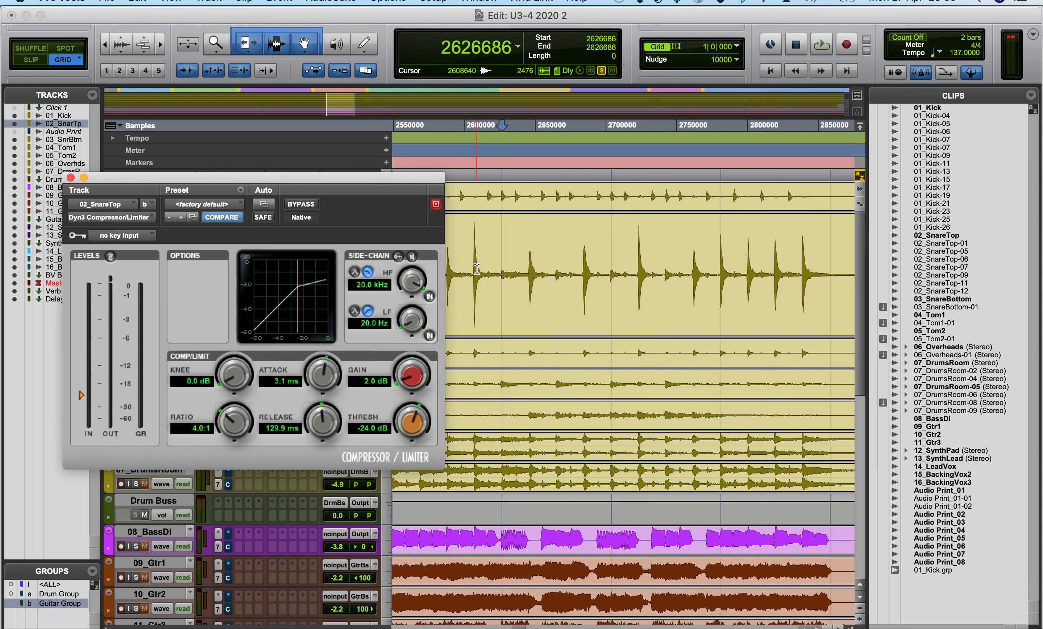
key("super+Tab")
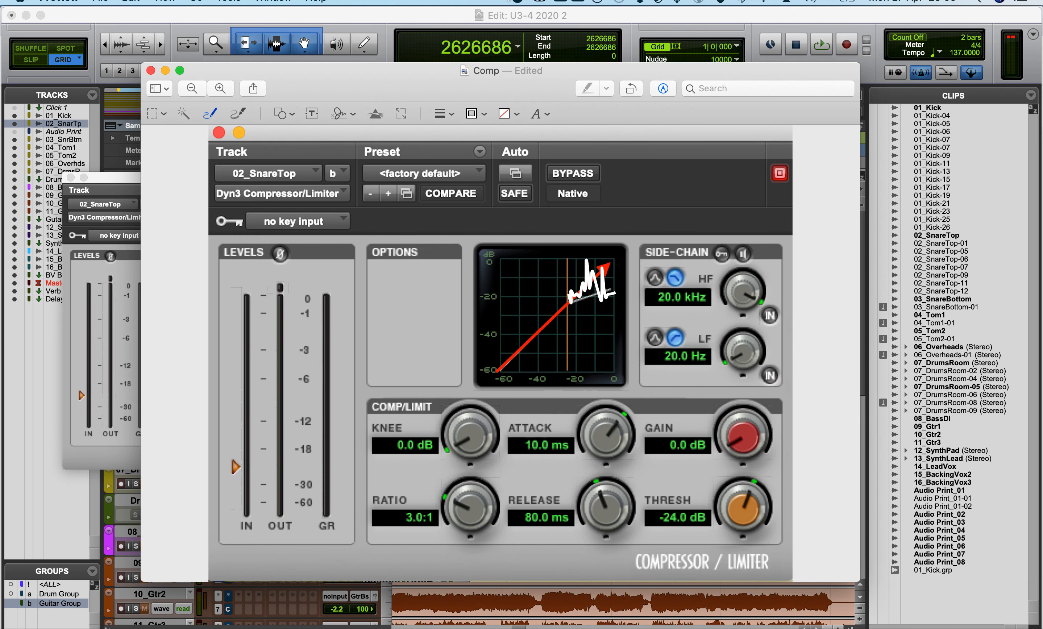
key("super+Tab")
key("super+Tab")
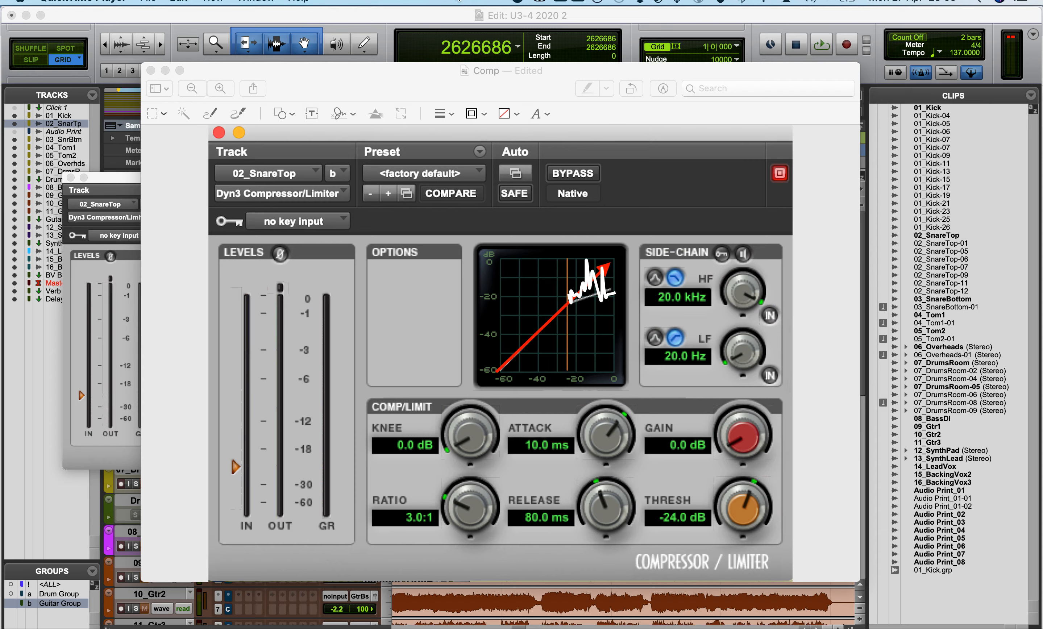